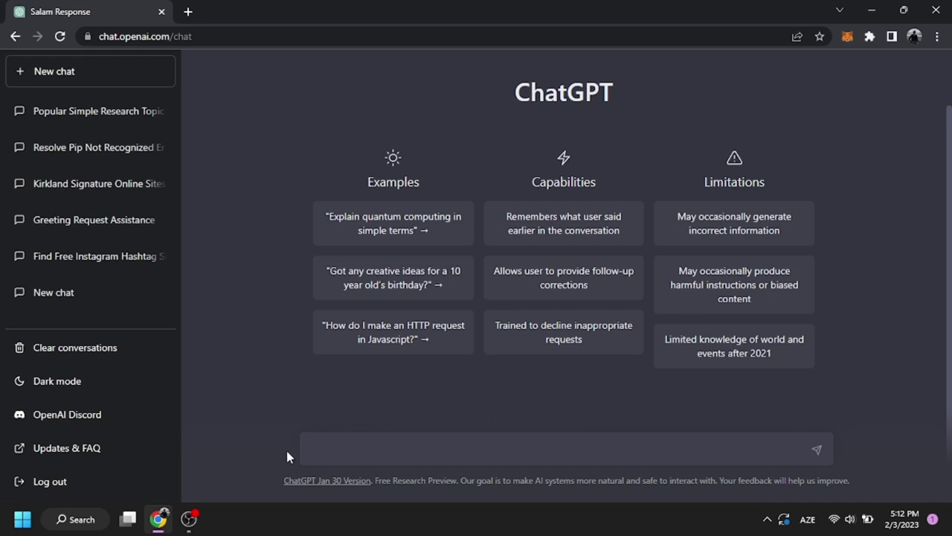
# - Send the Azerbaijani greeting "salam necəsən chat gpt" to the chatbot
pyautogui.click(334, 443)
pyautogui.write('salam necaəsən chat gpt')
pyautogui.press('Return')
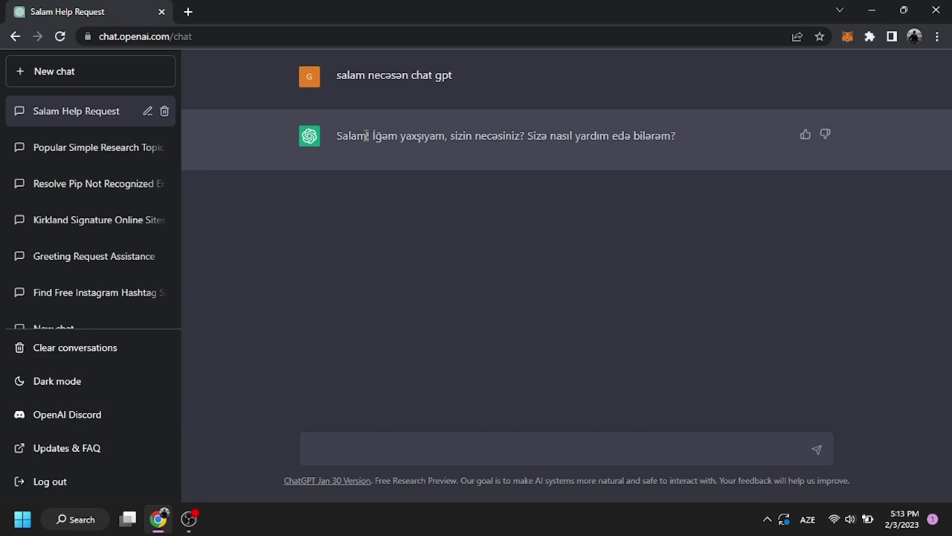
# - Ask the chatbot "chat gpt İ want to start ebay dropshipping what can i do"
pyautogui.moveTo(366, 136); pyautogui.dragTo(399, 135)
pyautogui.click(356, 439)
pyautogui.write('chat gpt İ want to start ebay dropshipping what can i do')
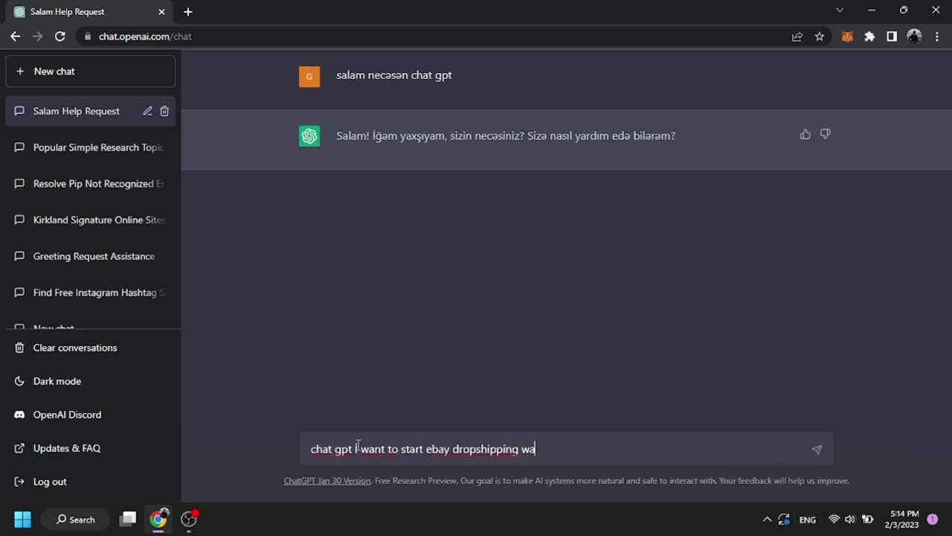
pyautogui.press('Return')
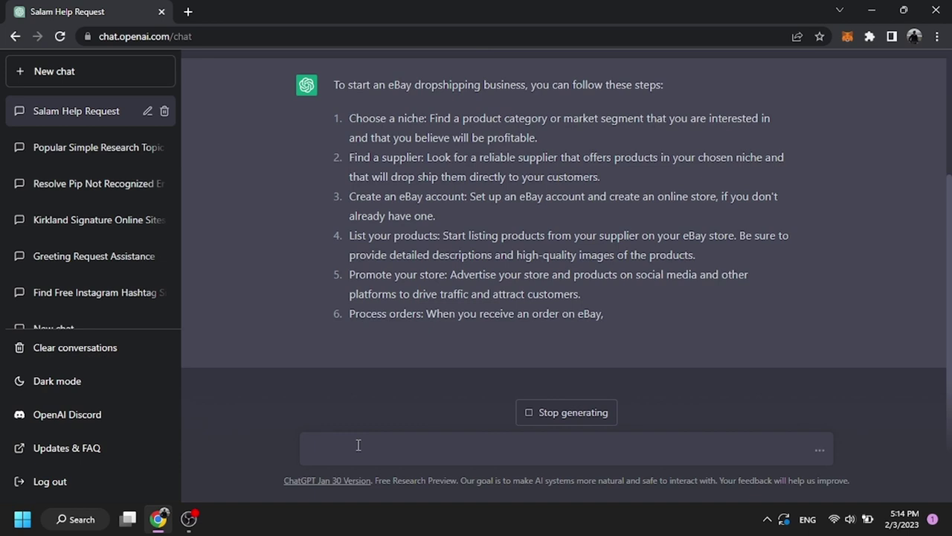
# - Examine the first four steps of the eBay dropshipping answer, from choosing a niche to listing products
pyautogui.scroll(1, 461, 223)
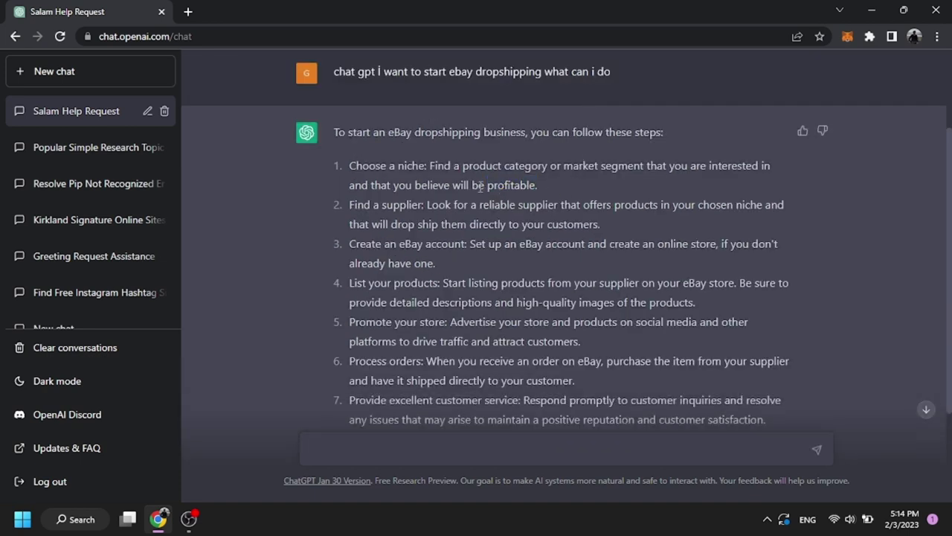
pyautogui.moveTo(481, 185); pyautogui.dragTo(543, 187)
pyautogui.click(545, 188)
pyautogui.moveTo(349, 205); pyautogui.dragTo(577, 198)
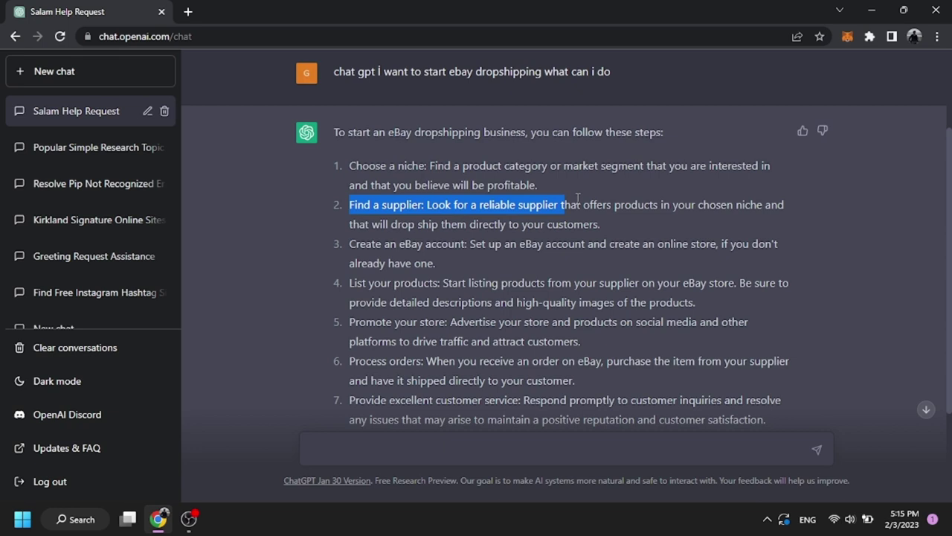
pyautogui.click(639, 229)
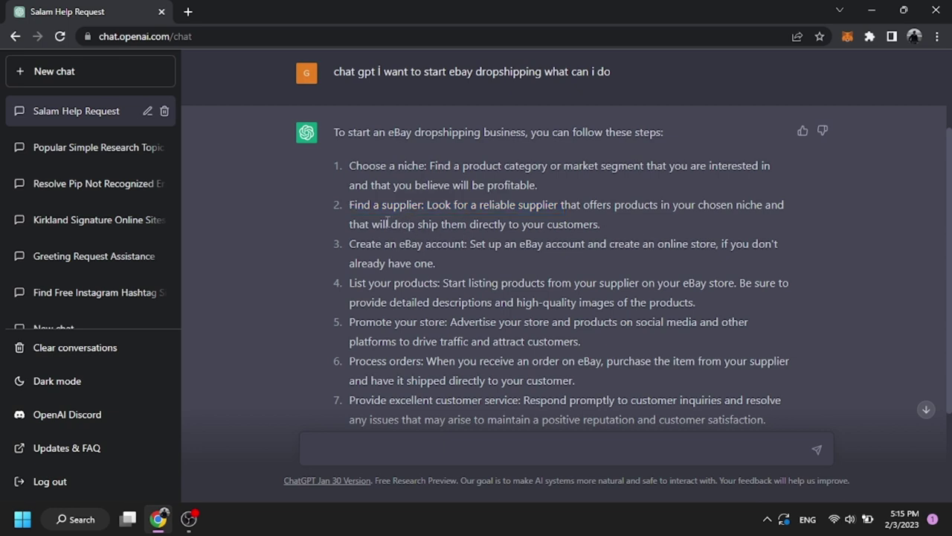
pyautogui.moveTo(387, 224); pyautogui.dragTo(606, 225)
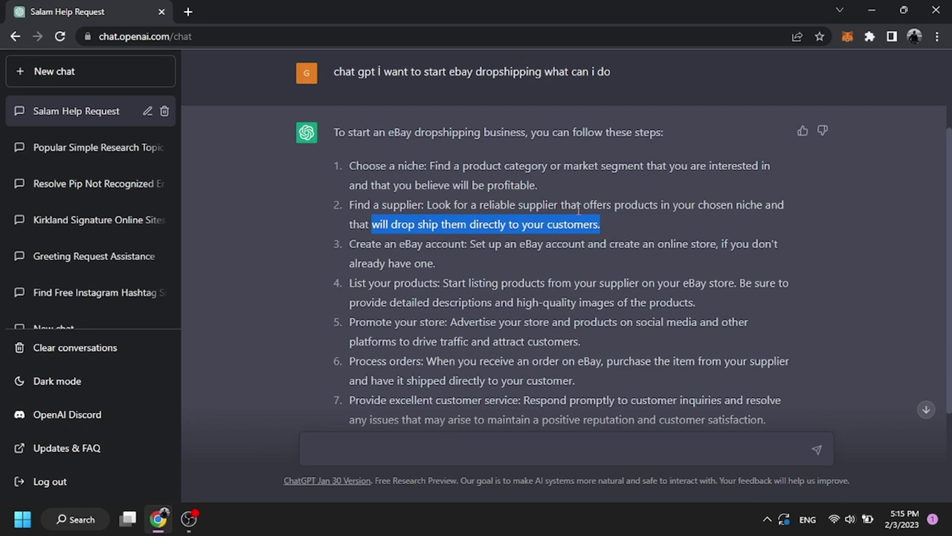
pyautogui.scroll(-1, 588, 220)
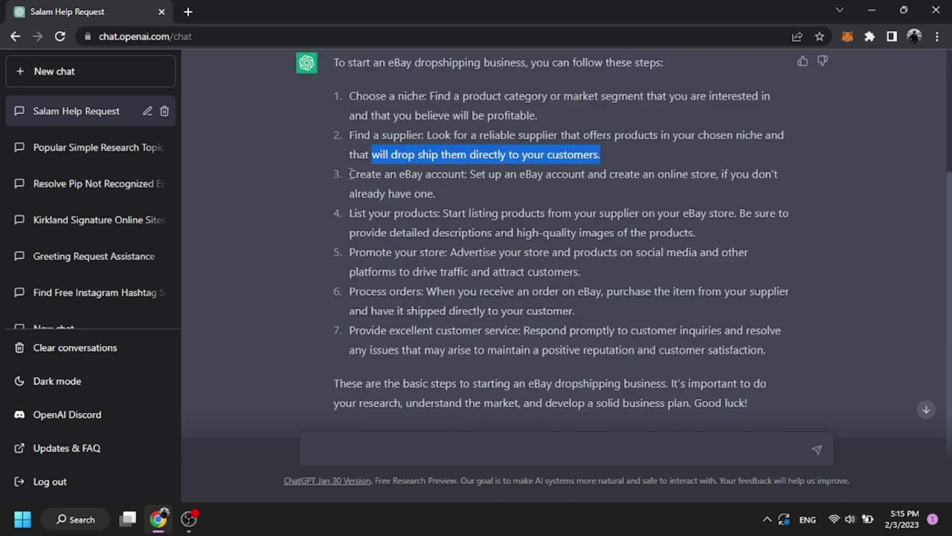
pyautogui.moveTo(349, 174); pyautogui.dragTo(717, 174)
pyautogui.click(436, 213)
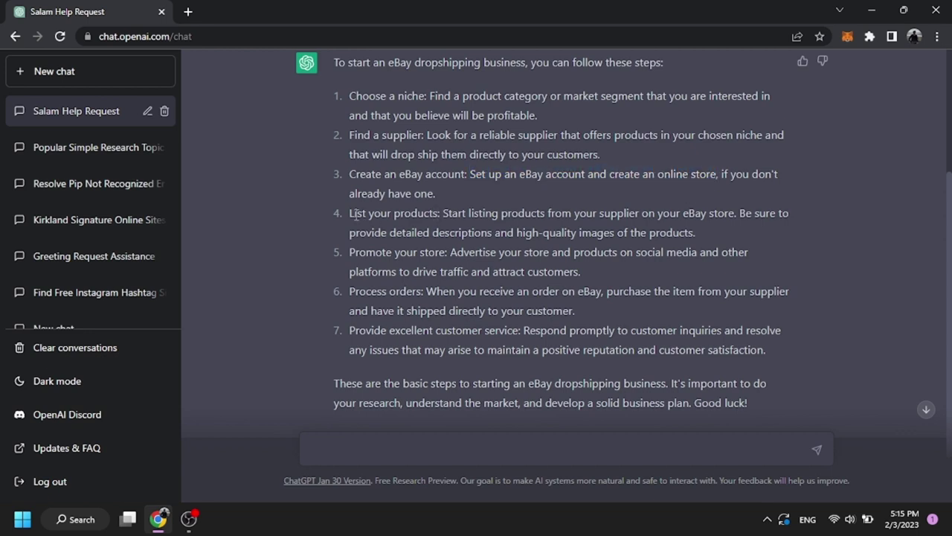
pyautogui.moveTo(349, 213); pyautogui.dragTo(733, 212)
pyautogui.click(734, 212)
pyautogui.scroll(-1, 596, 201)
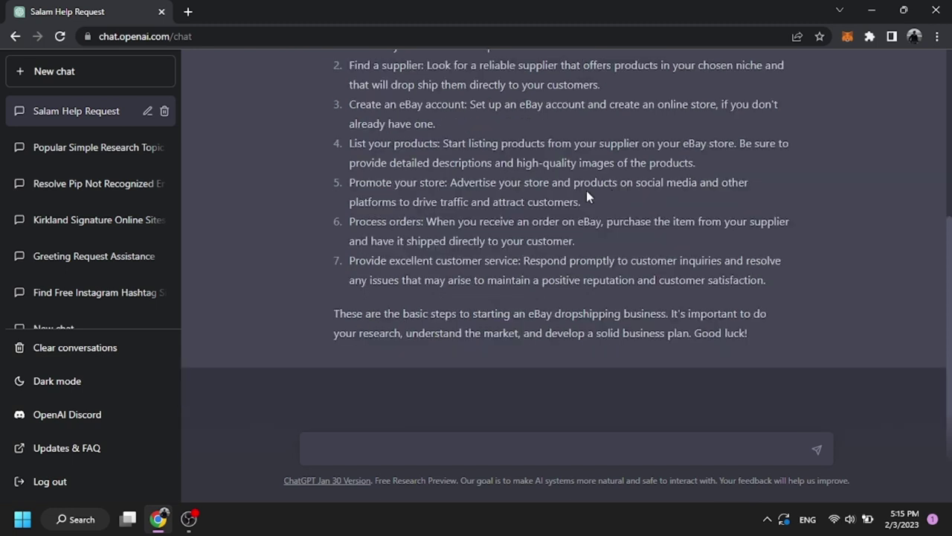
# - Examine steps five to seven of the answer, covering store promotion, order processing and customer service
pyautogui.moveTo(350, 183); pyautogui.dragTo(464, 182)
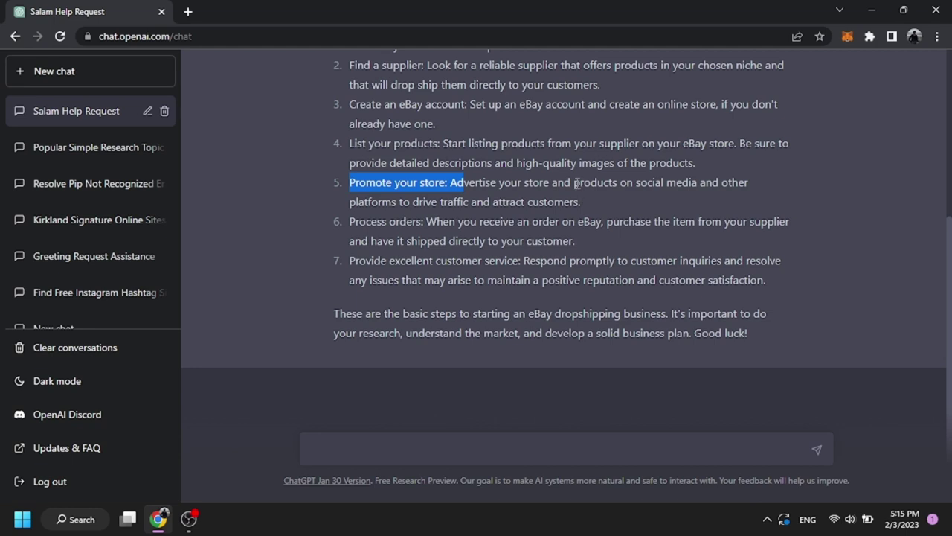
pyautogui.moveTo(635, 186); pyautogui.dragTo(697, 186)
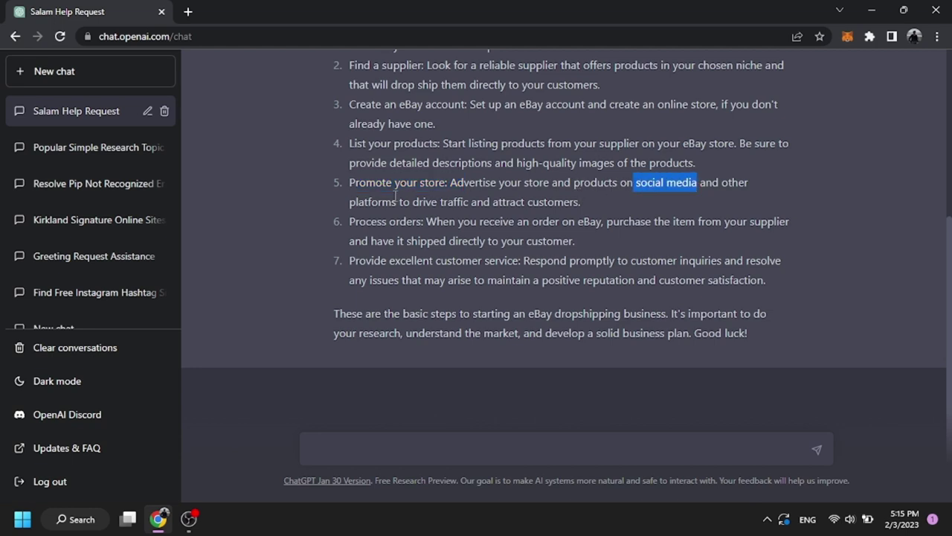
pyautogui.moveTo(351, 201); pyautogui.dragTo(593, 216)
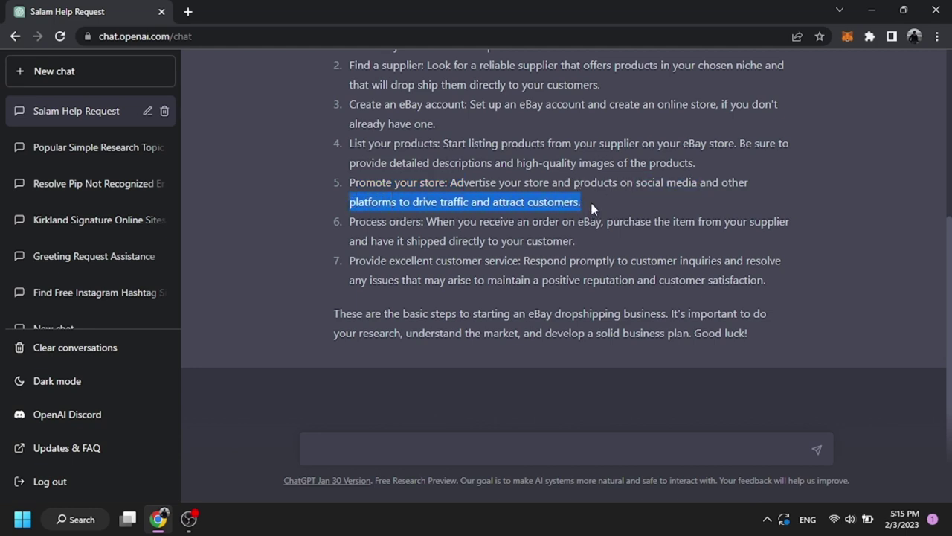
pyautogui.moveTo(350, 222); pyautogui.dragTo(424, 221)
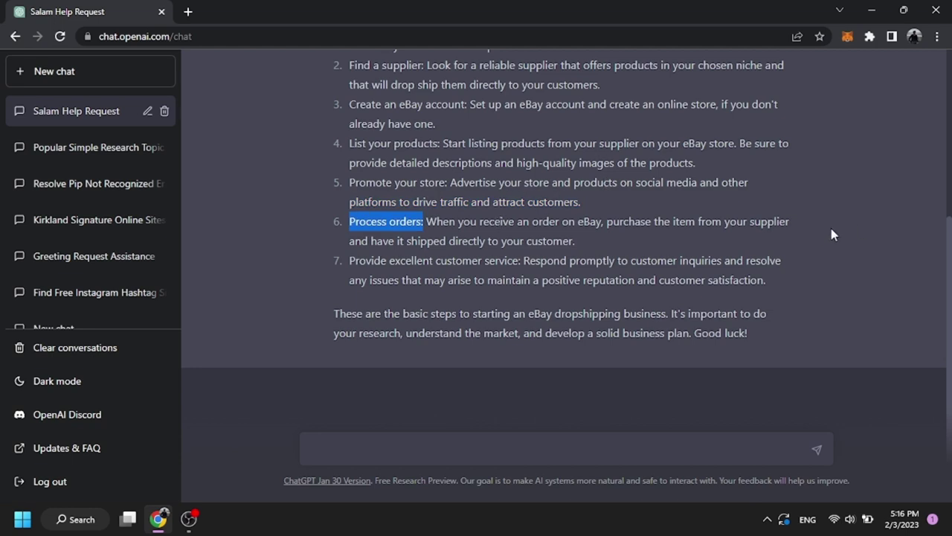
pyautogui.keyDown('shift'); pyautogui.click(730, 221); pyautogui.keyUp('shift')
pyautogui.moveTo(385, 242); pyautogui.dragTo(576, 243)
pyautogui.click(491, 276)
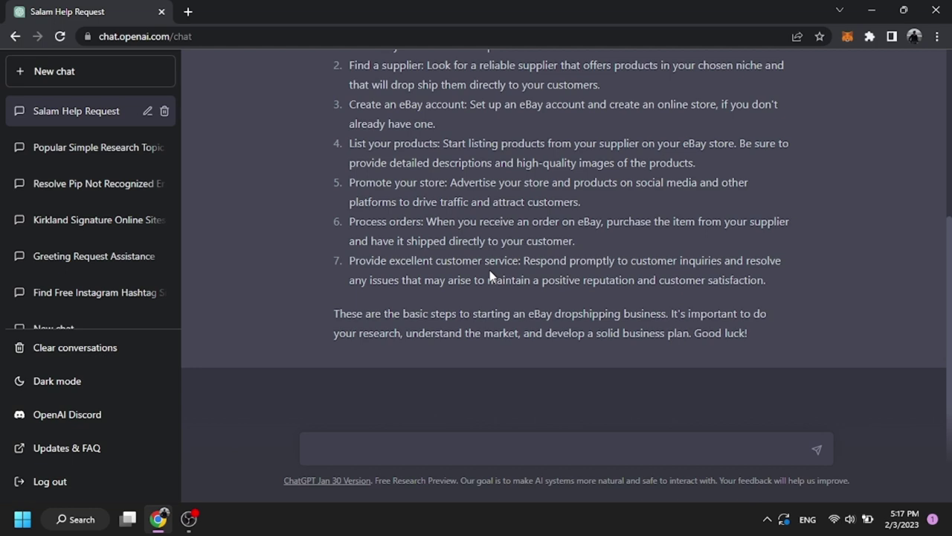
pyautogui.moveTo(523, 260); pyautogui.dragTo(614, 267)
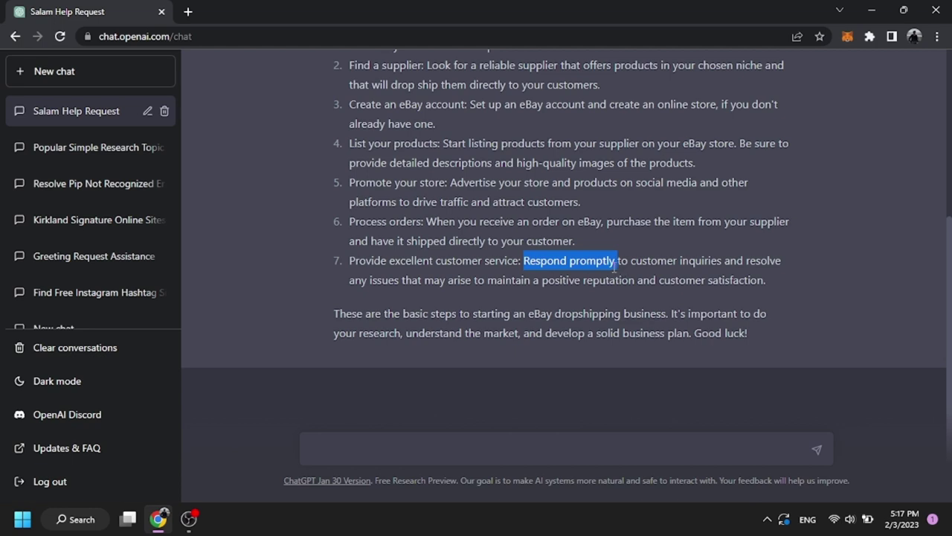
pyautogui.moveTo(488, 280); pyautogui.dragTo(765, 280)
pyautogui.click(669, 301)
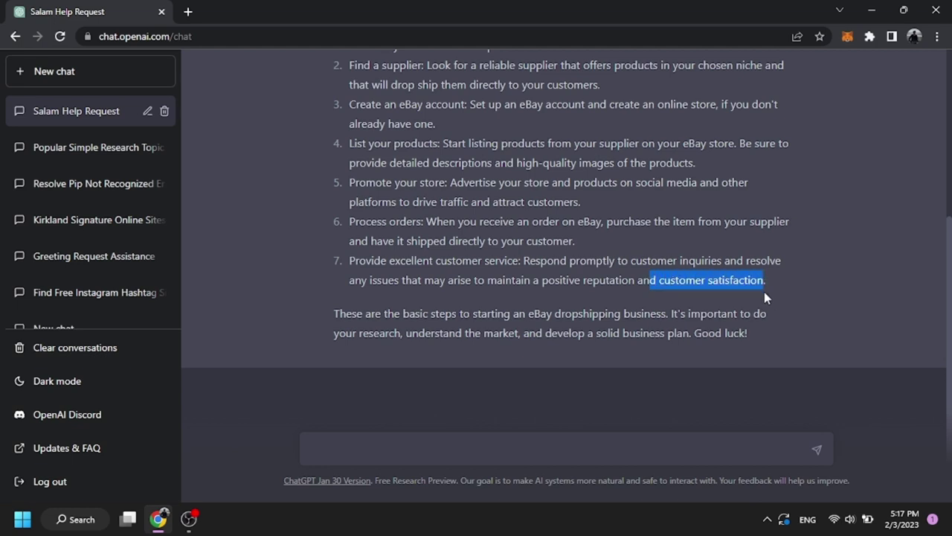
# - Examine the answer's closing paragraph on research, understanding the market and developing a business plan
pyautogui.scroll(1, 770, 299)
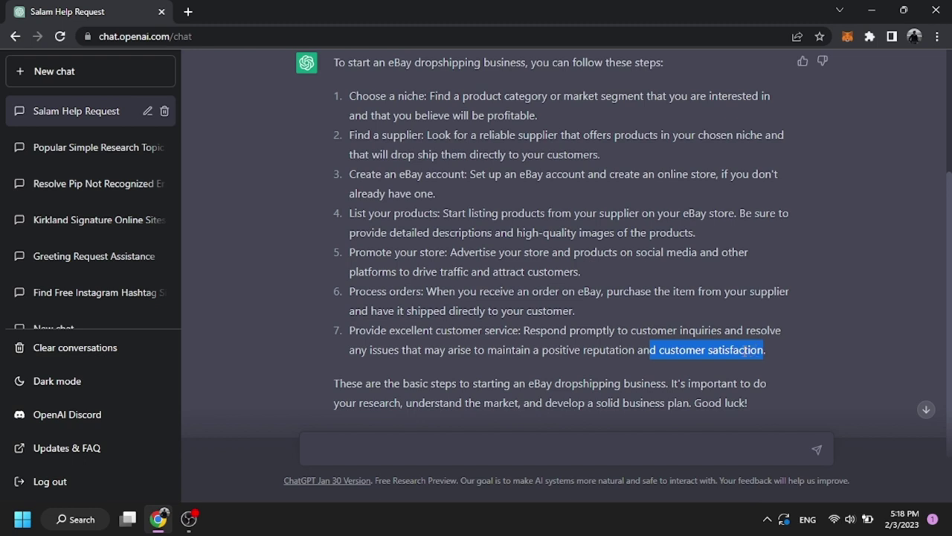
pyautogui.click(643, 343)
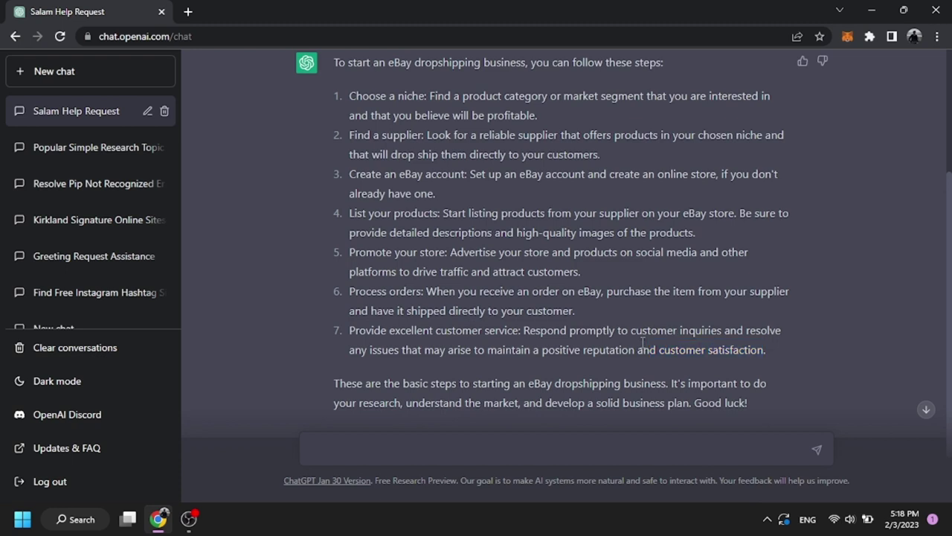
pyautogui.scroll(-2, 642, 342)
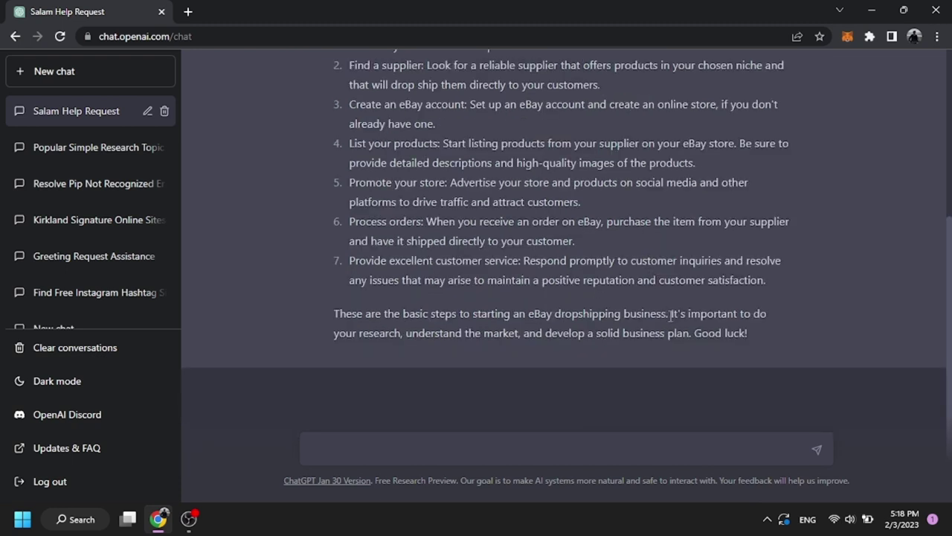
pyautogui.moveTo(402, 315); pyautogui.dragTo(686, 314)
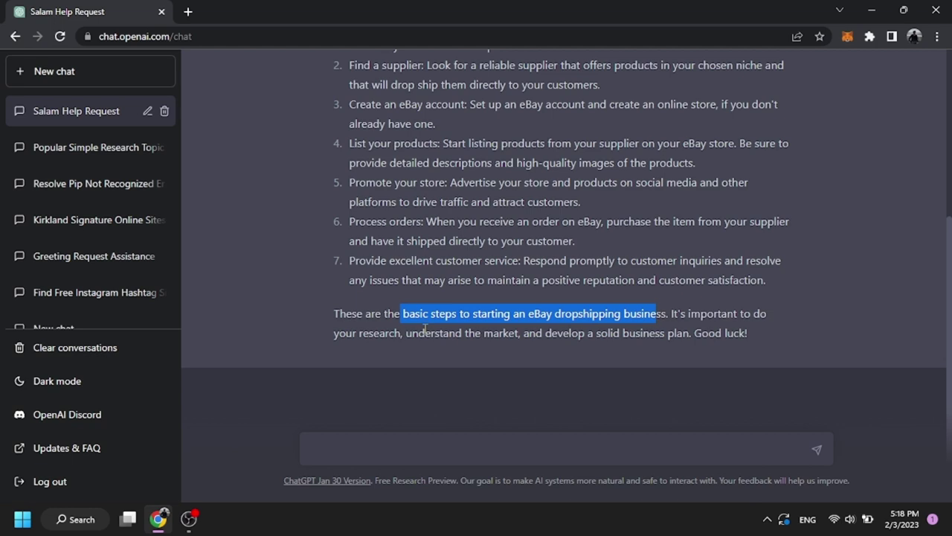
pyautogui.moveTo(691, 334); pyautogui.dragTo(759, 337)
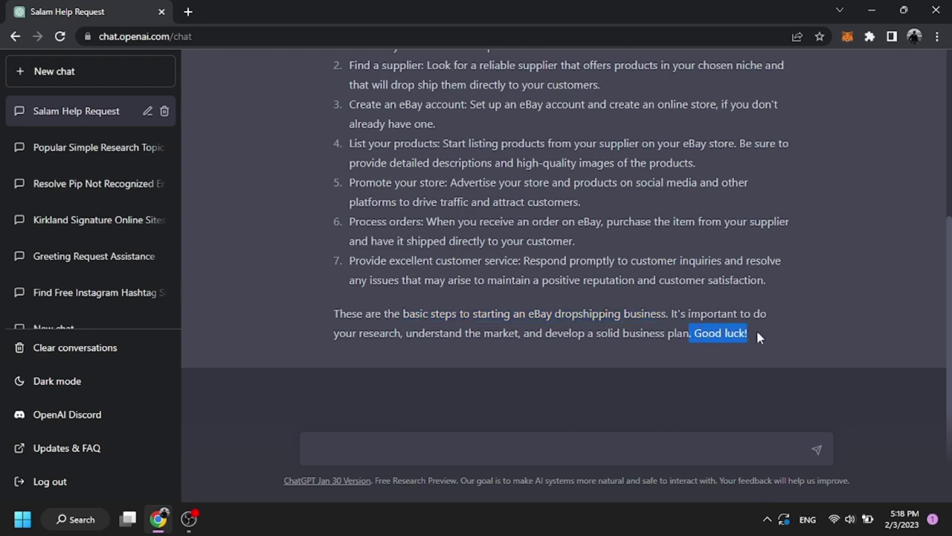
pyautogui.scroll(1, 638, 206)
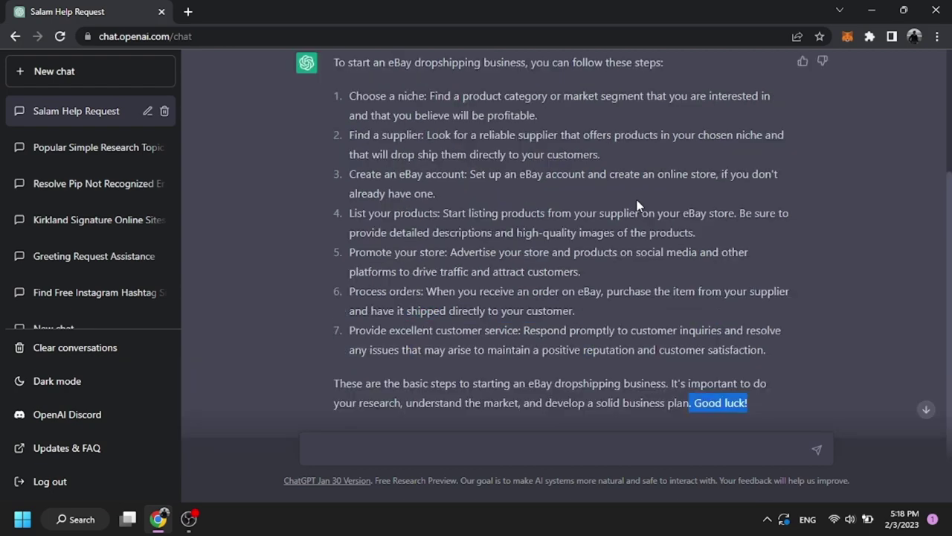
pyautogui.scroll(-1, 637, 206)
# - Ask "okay, how can i receive payments on ebay" and review the payment methods in the answer
pyautogui.click(378, 447)
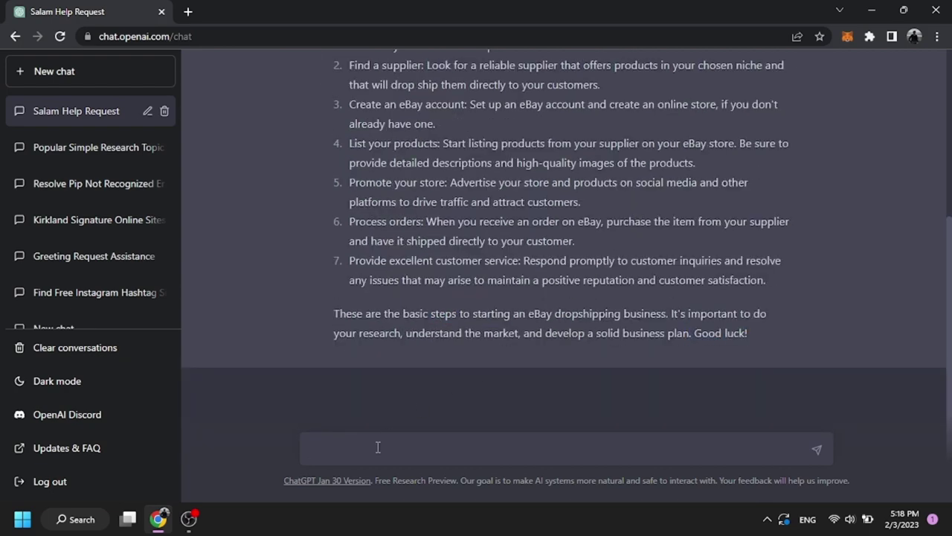
pyautogui.write('okay, how can i')
pyautogui.write('receive payments on ebay')
pyautogui.press('Return')
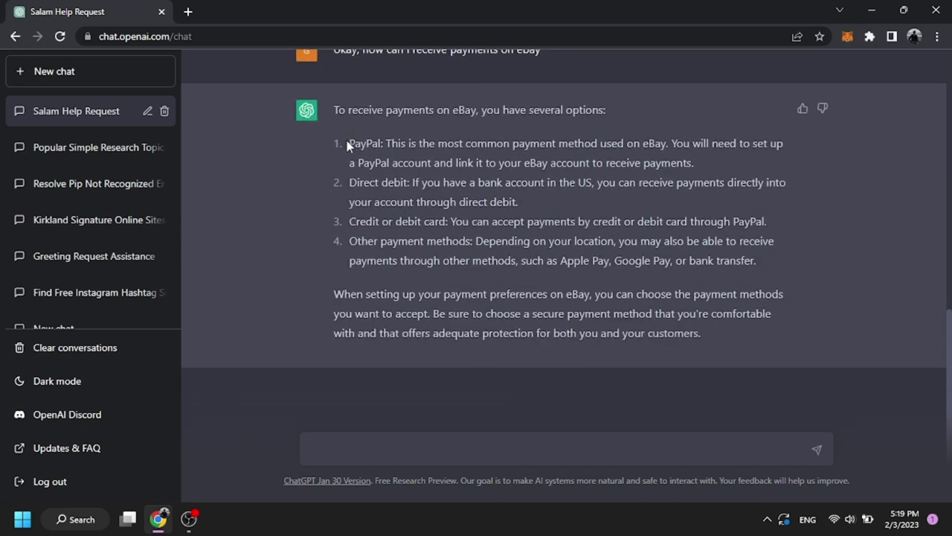
pyautogui.moveTo(349, 144); pyautogui.dragTo(407, 146)
pyautogui.moveTo(349, 182); pyautogui.dragTo(478, 185)
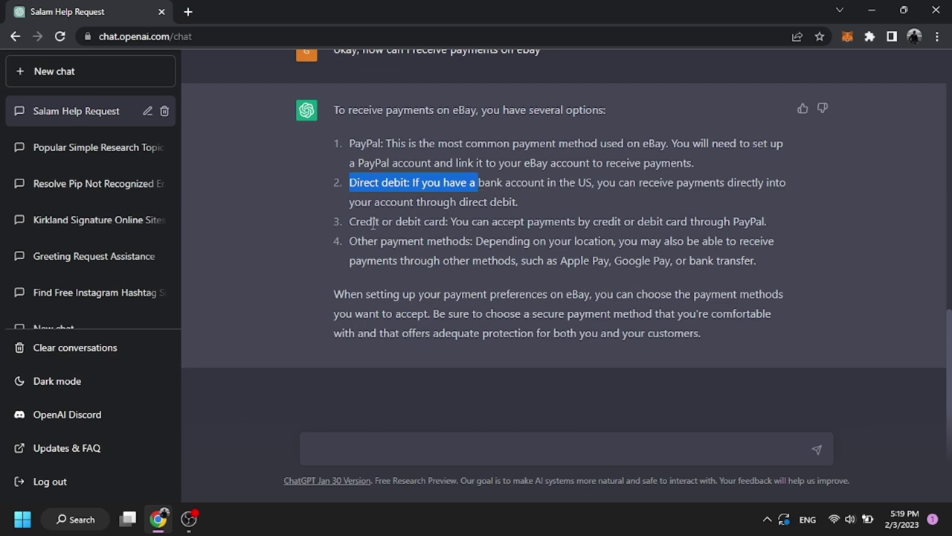
pyautogui.moveTo(349, 221); pyautogui.dragTo(500, 222)
pyautogui.moveTo(548, 260); pyautogui.dragTo(760, 262)
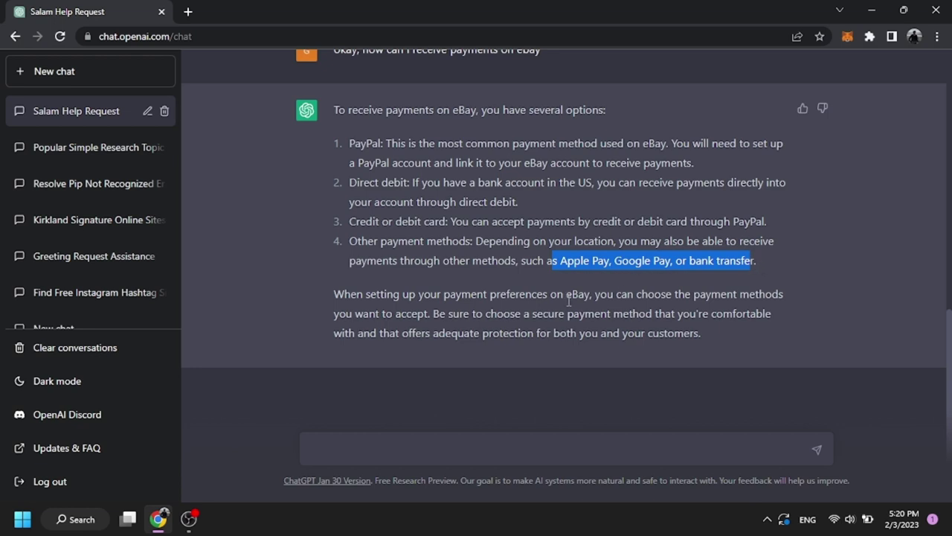
# - Send the follow-up "i mean as a seller" and review the reply's advice on linking a PayPal account
pyautogui.click(436, 447)
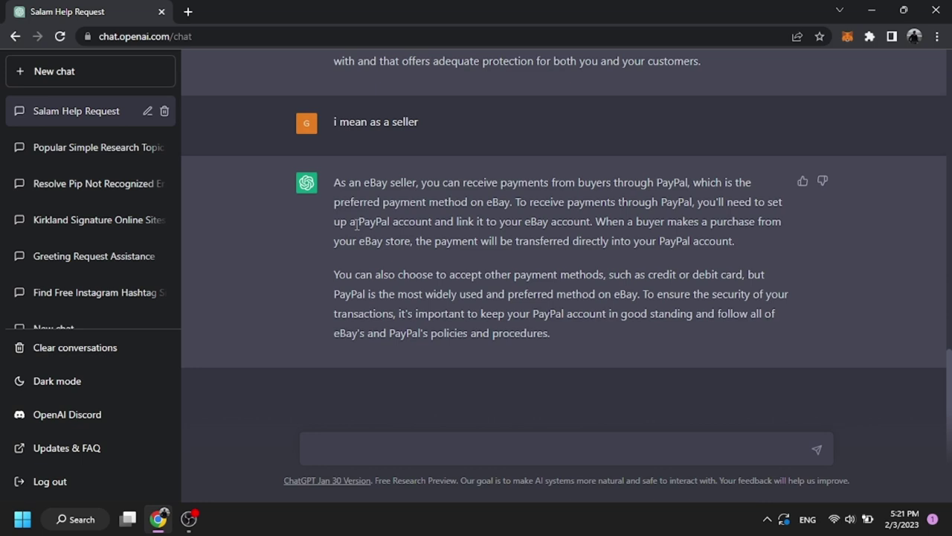
pyautogui.moveTo(356, 225); pyautogui.dragTo(484, 235)
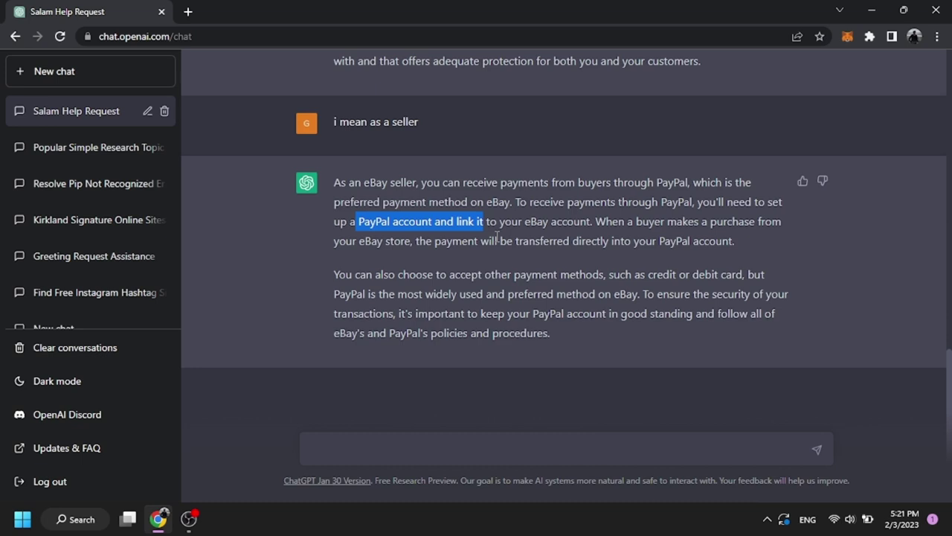
pyautogui.click(424, 241)
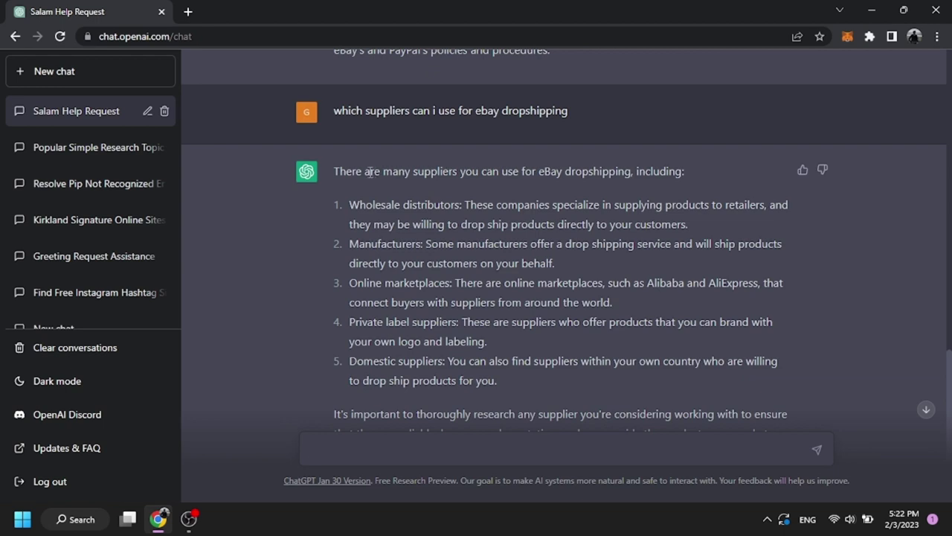
# - Examine the supplier types suggested for eBay dropshipping, from wholesale distributors to private label suppliers
pyautogui.moveTo(370, 172); pyautogui.dragTo(686, 167)
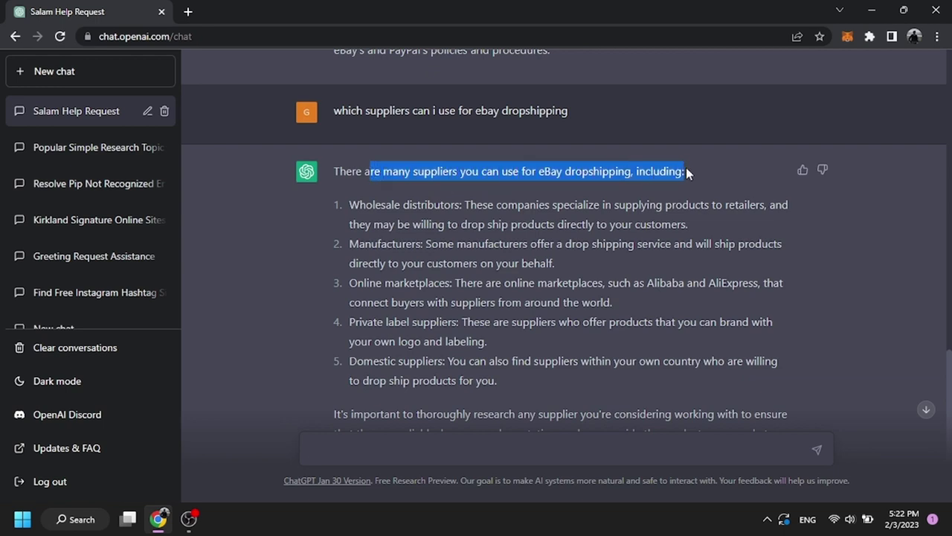
pyautogui.click(431, 196)
pyautogui.moveTo(348, 205); pyautogui.dragTo(461, 207)
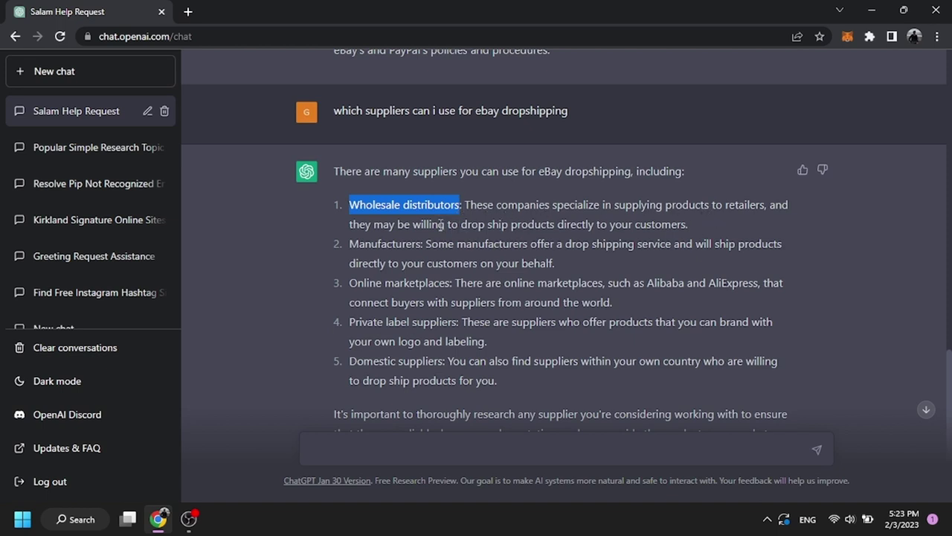
pyautogui.moveTo(350, 243); pyautogui.dragTo(423, 243)
pyautogui.click(538, 244)
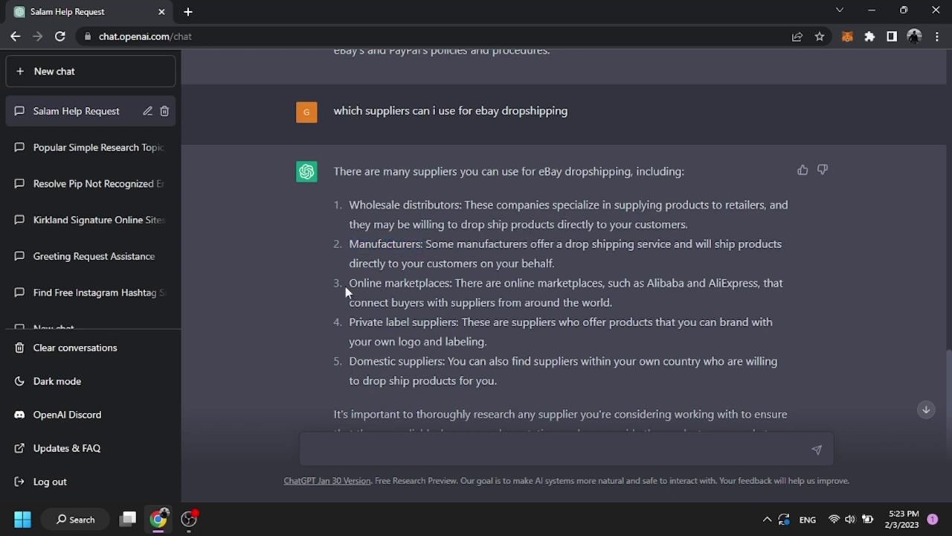
pyautogui.moveTo(349, 285); pyautogui.dragTo(441, 284)
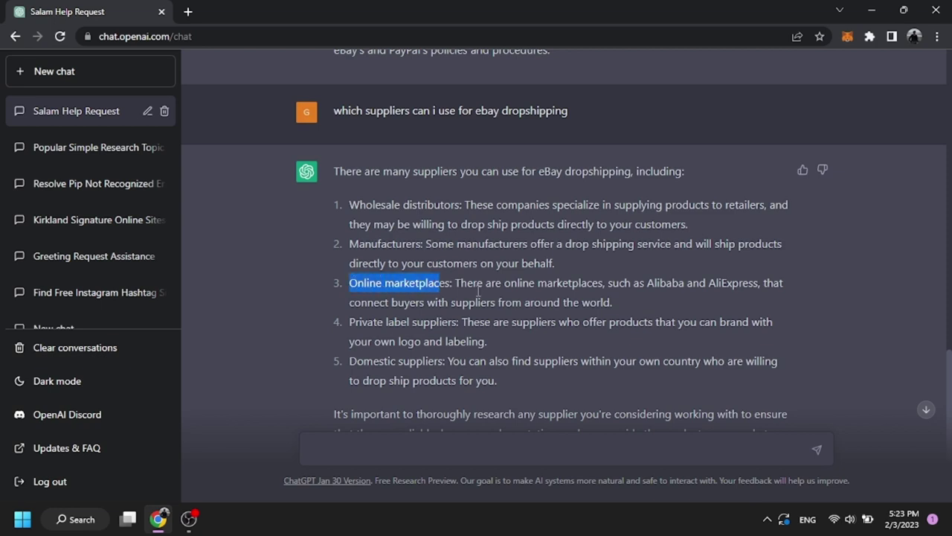
pyautogui.moveTo(639, 283); pyautogui.dragTo(755, 284)
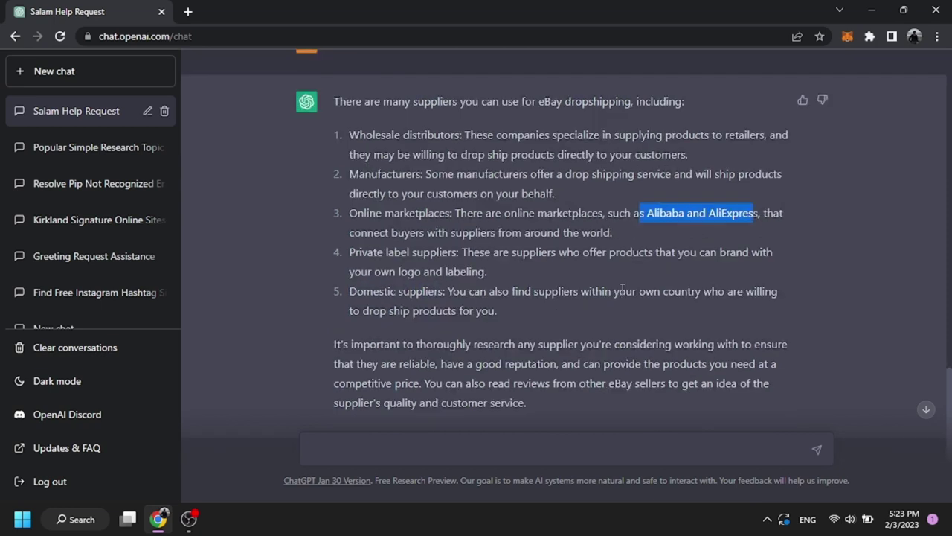
pyautogui.scroll(-1, 350, 271)
pyautogui.moveTo(356, 253); pyautogui.dragTo(451, 257)
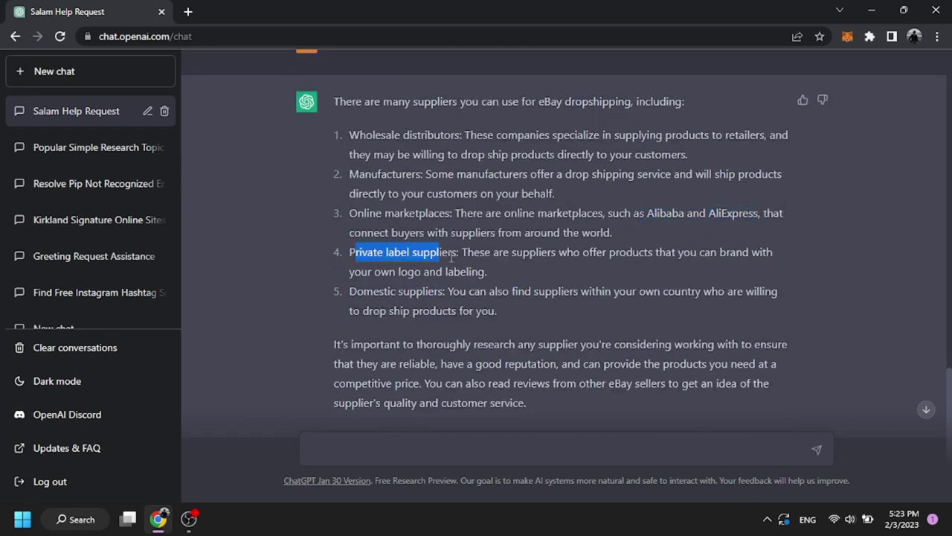